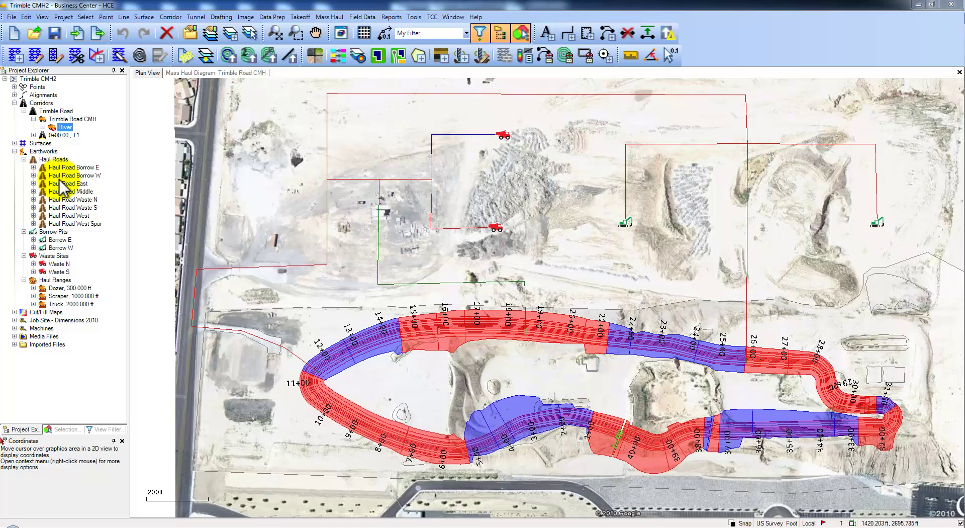
Step: Select the Borrow E haul road and pit, then switch to the Trimble CMH1 Dimensions 2010 surface
left_click(64, 169)
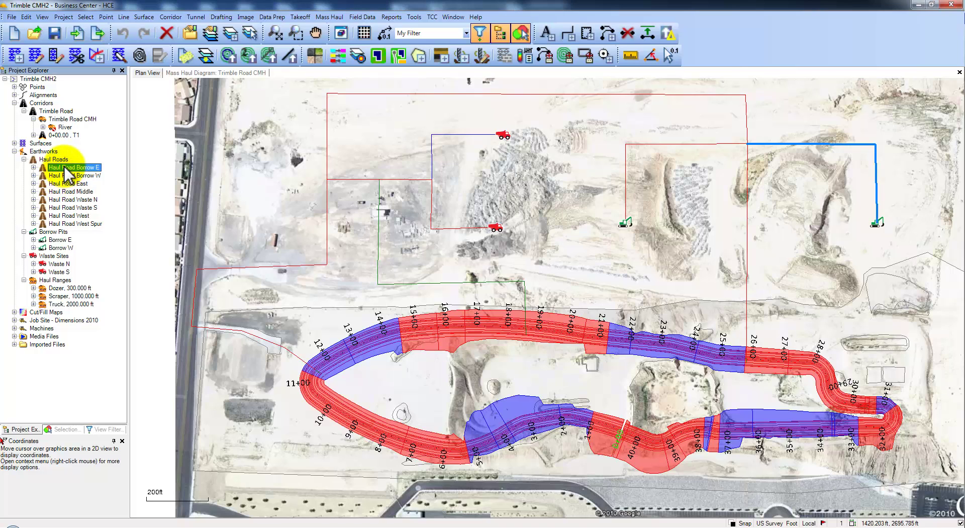
left_click(61, 240)
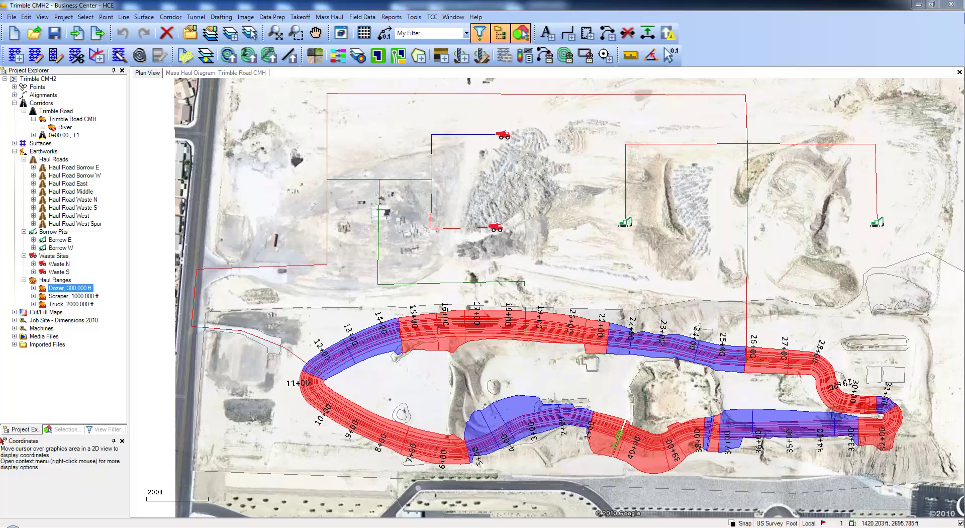
left_click(65, 127)
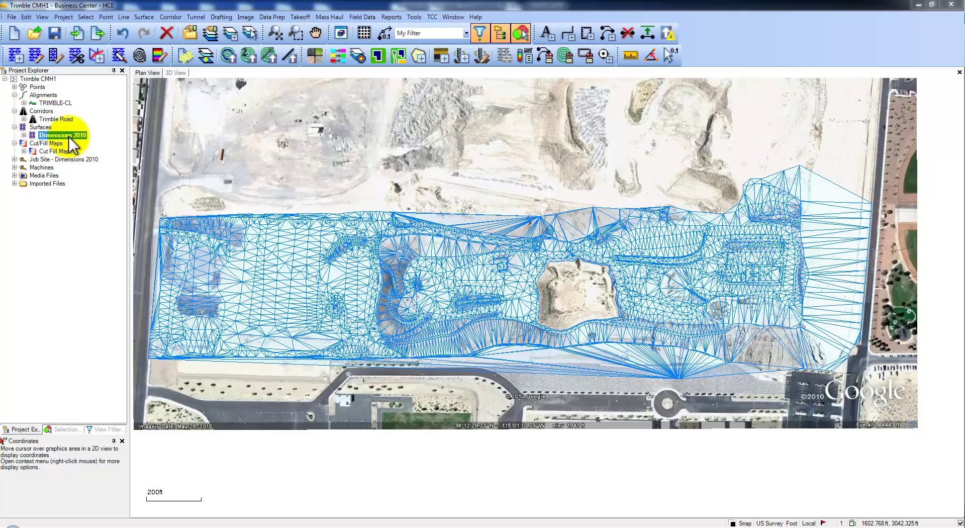
Step: Orbit the surface in 3D, then zoom the plan view onto the 0+00 station label
left_click(177, 73)
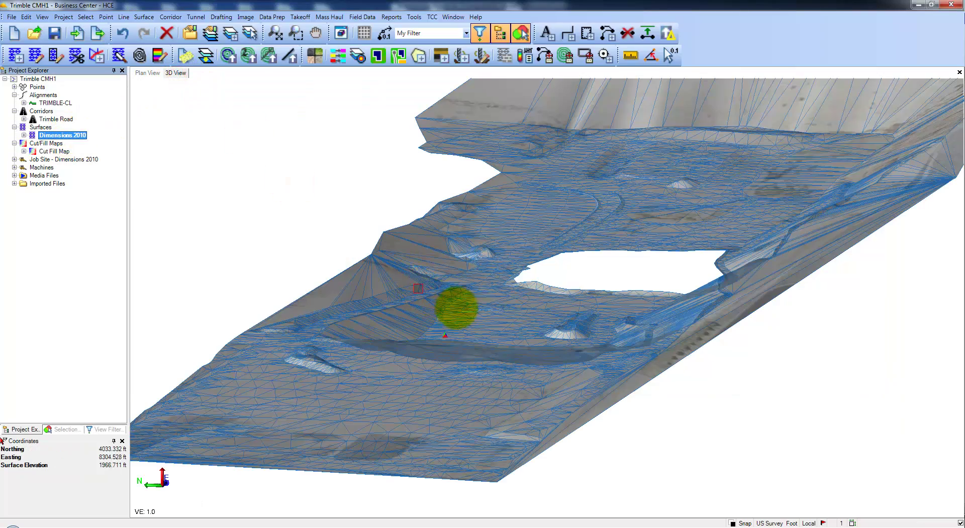
left_click_drag(456, 308, 526, 308)
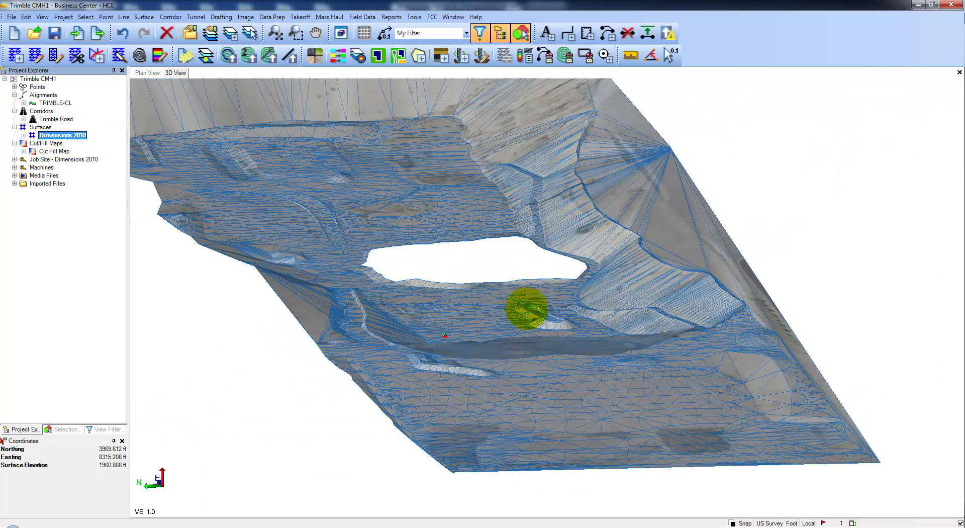
mouse_move(760, 256)
left_mouse_down()
mouse_move(711, 291)
mouse_move(612, 300)
left_mouse_up()
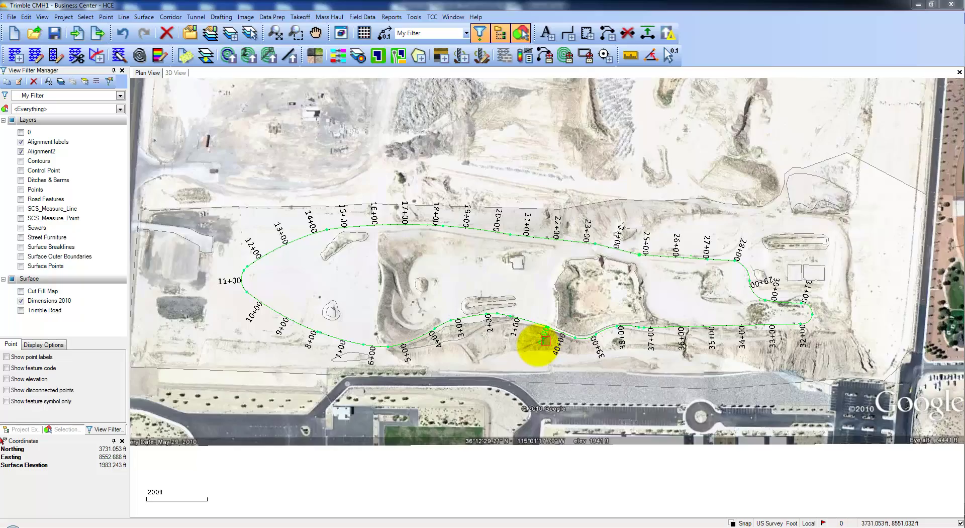
scroll(545, 341, "up", 3)
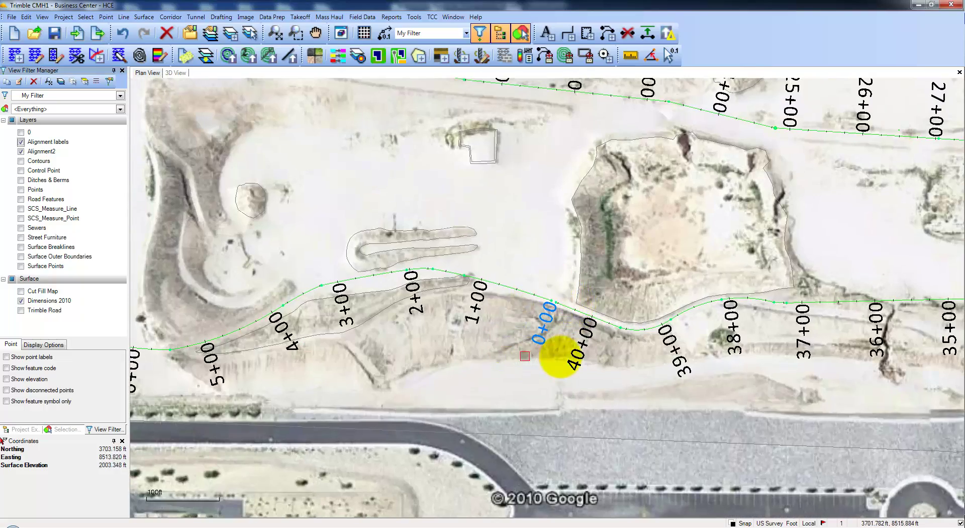
left_click(505, 344)
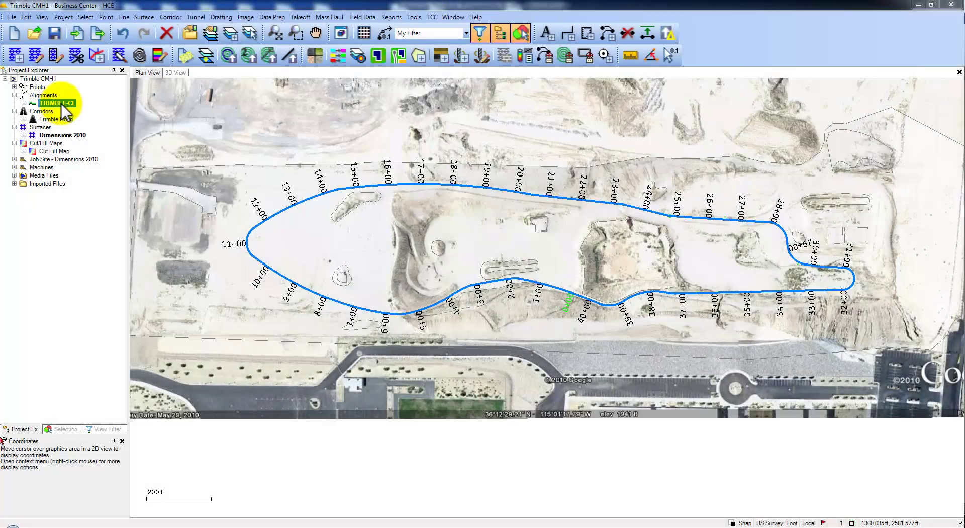
Step: Edit the TRIMBLE-CL alignment to review its horizontal geometry and vertical PI table
right_click(67, 104)
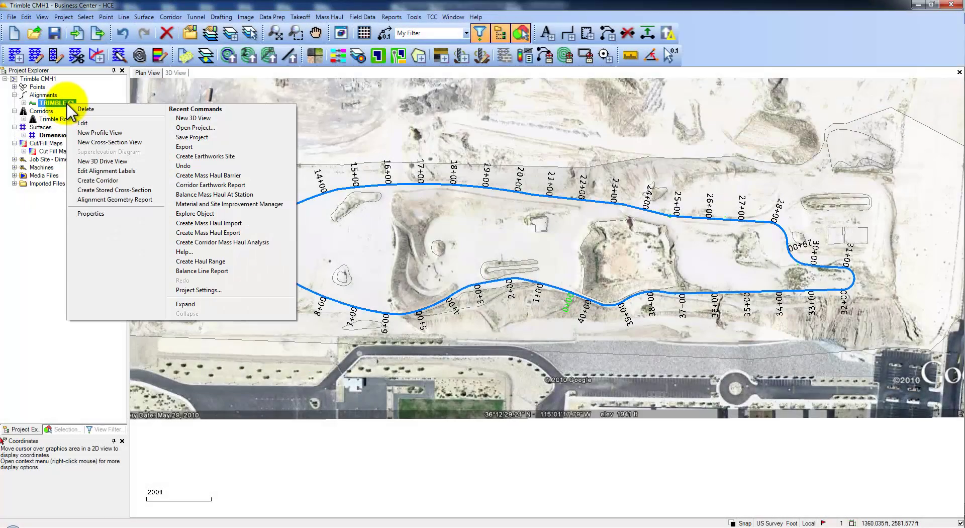
left_click(84, 126)
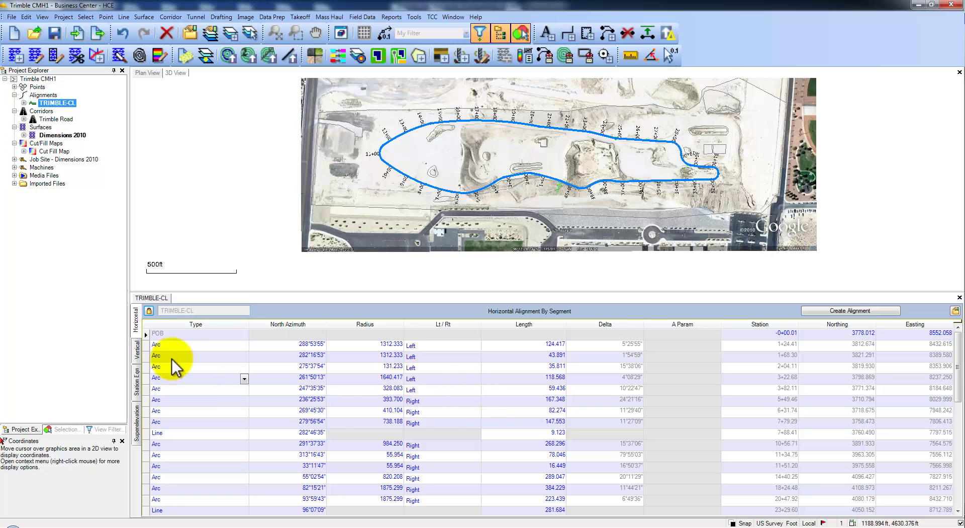
left_click(135, 354)
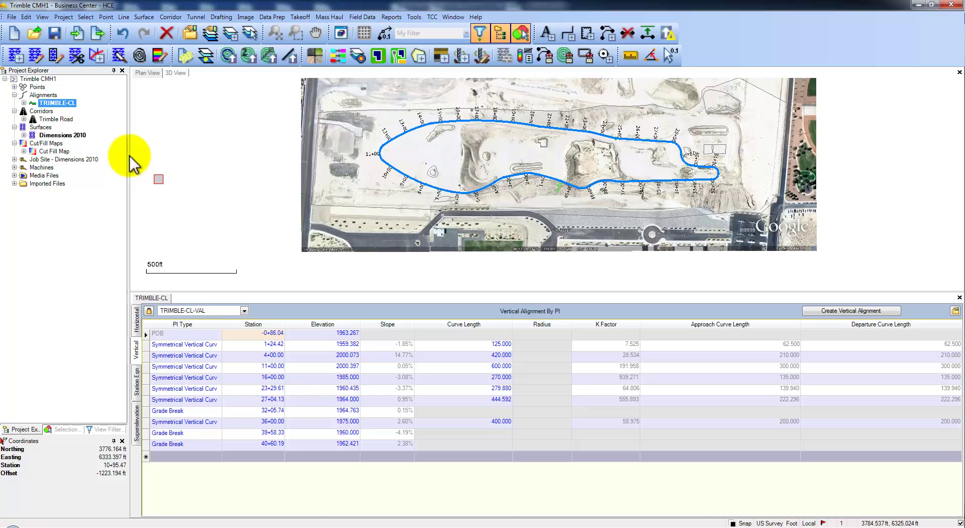
Step: Create a profile view of TRIMBLE-CL and shift the profile graph slightly right
right_click(58, 107)
left_click(85, 132)
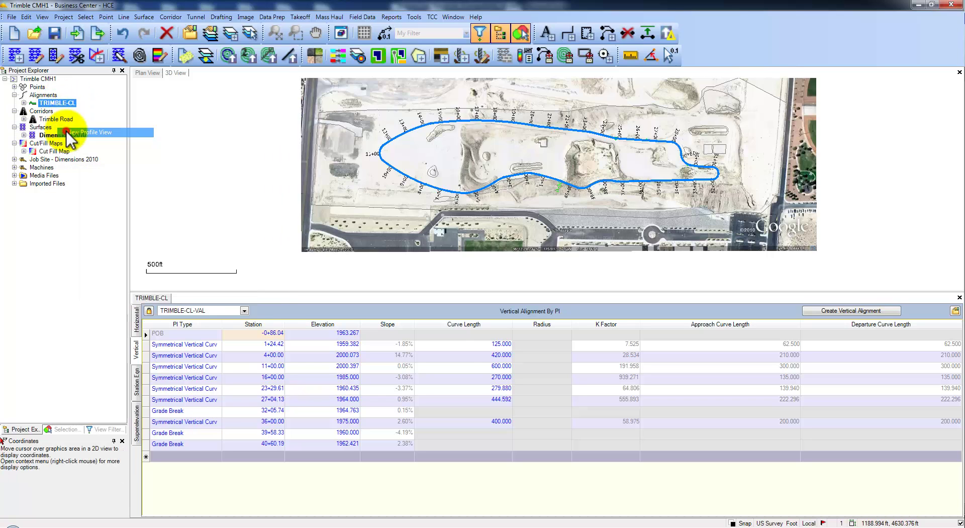
middle_click_drag(308, 388, 330, 384)
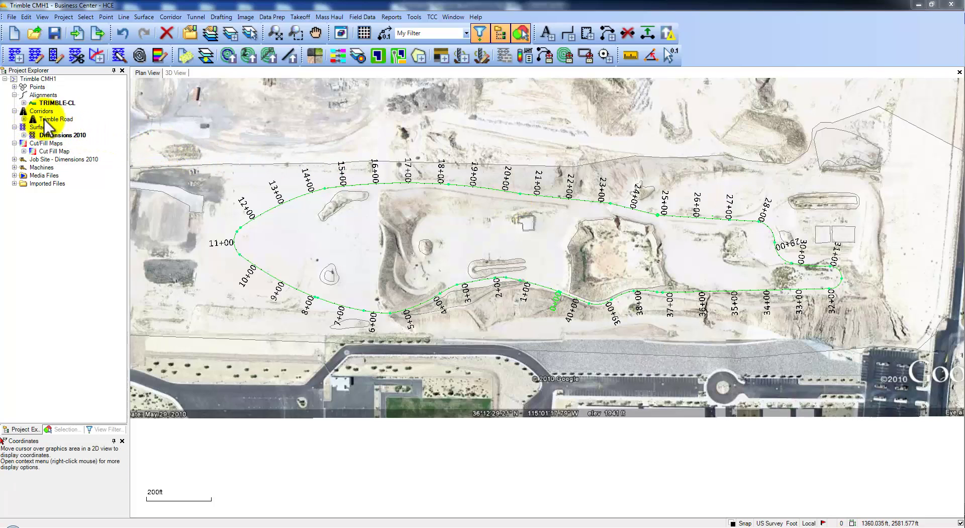
Step: Turn on the Trimble Road corridor layer in the View Filter Manager
left_click(100, 431)
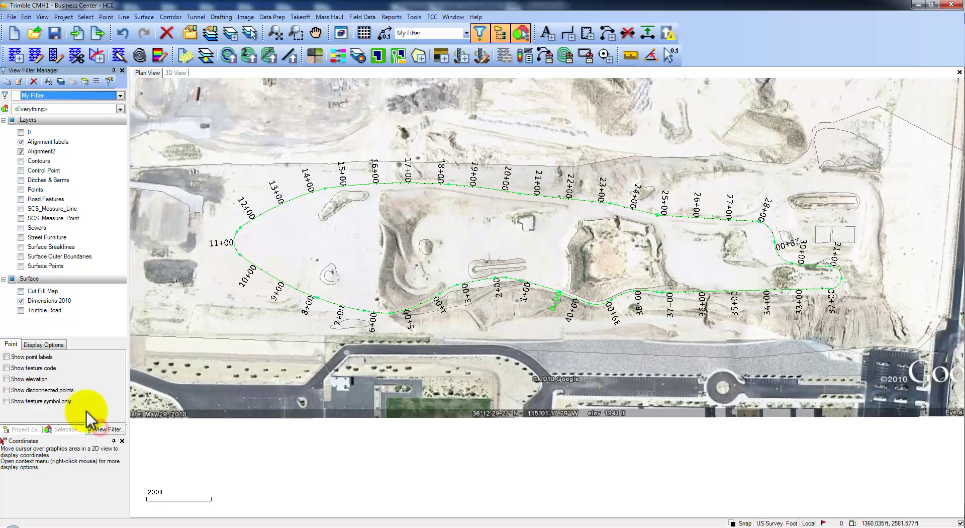
left_click(21, 311)
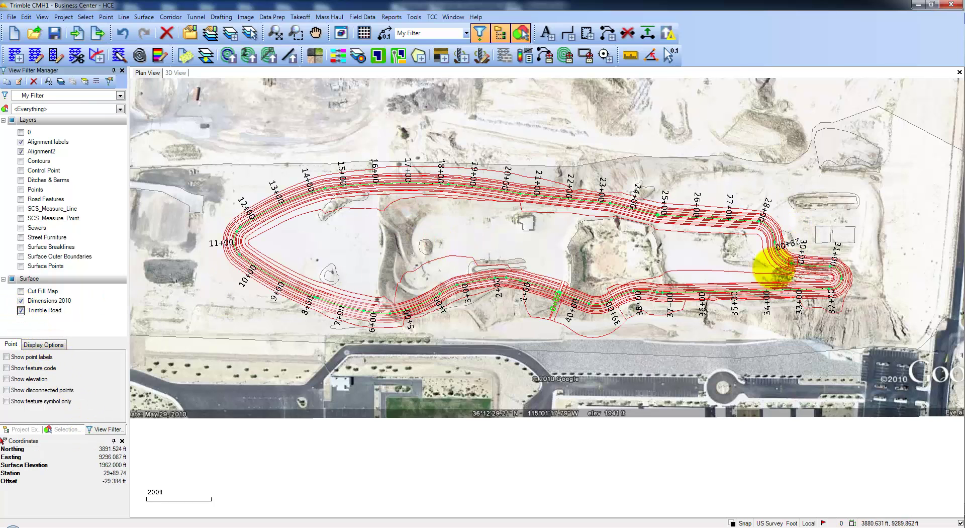
left_click(20, 429)
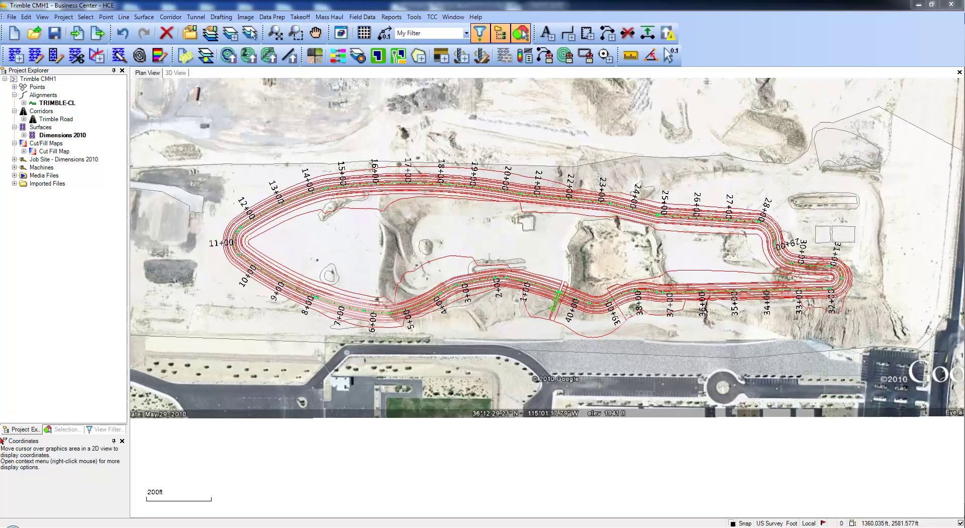
Step: Create a 3D drive view along TRIMBLE-CL and dock it in the main view area
right_click(53, 103)
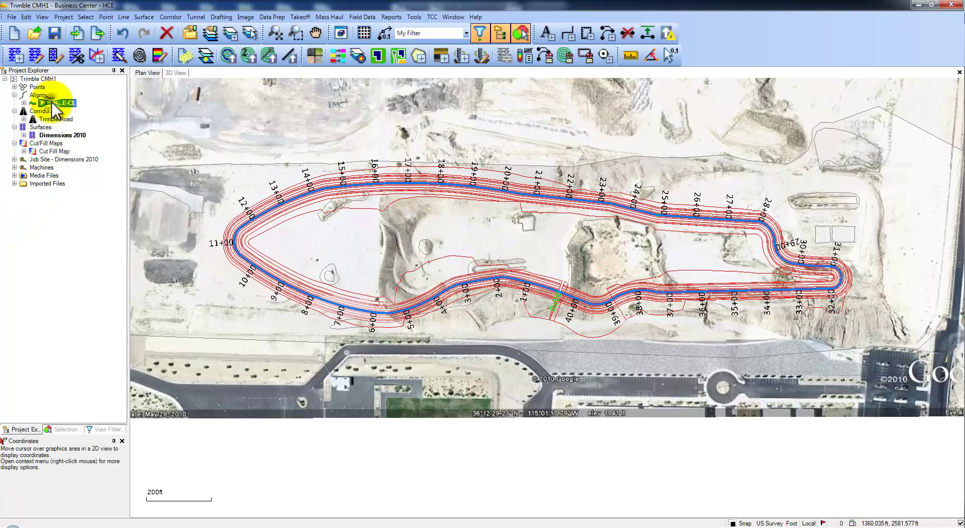
left_click(65, 159)
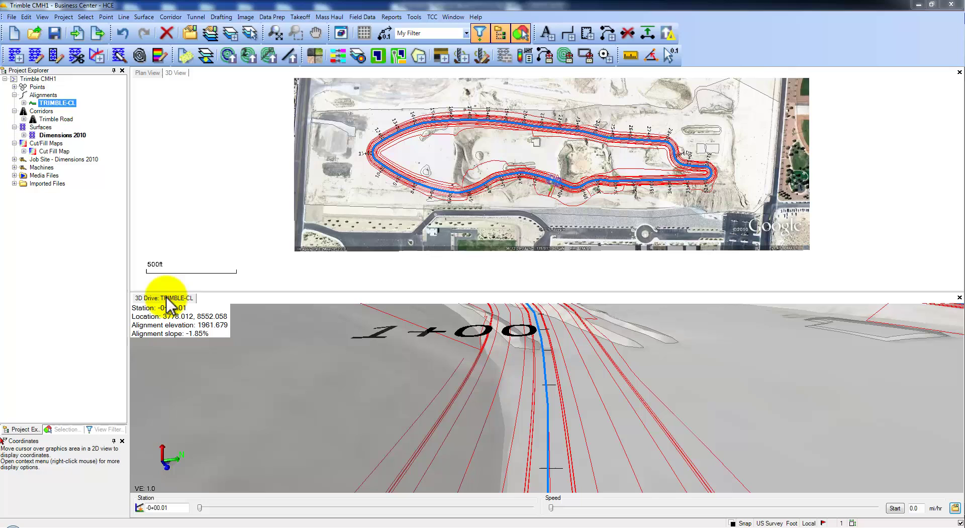
left_click_drag(169, 304, 200, 76)
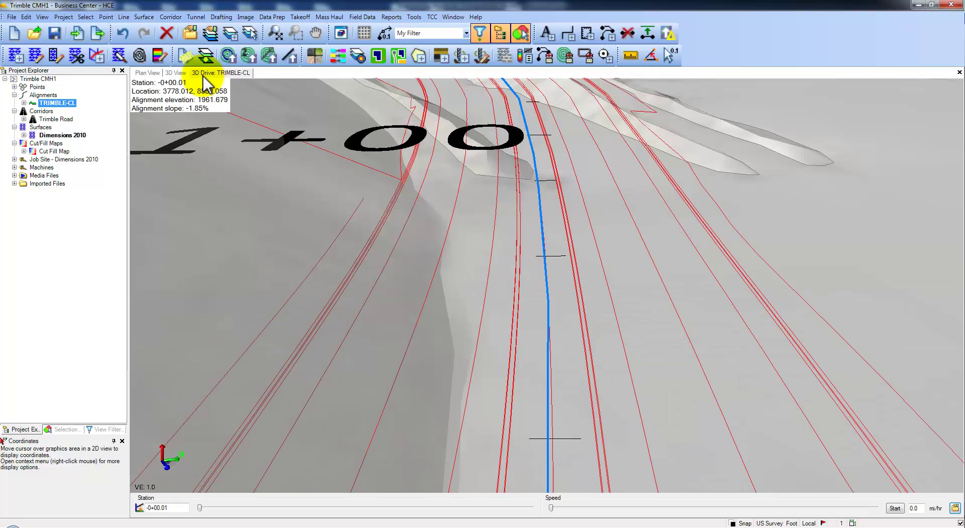
Step: Turn on the Cut Fill Map layer and tilt the drive view to see the road ahead
left_click(102, 429)
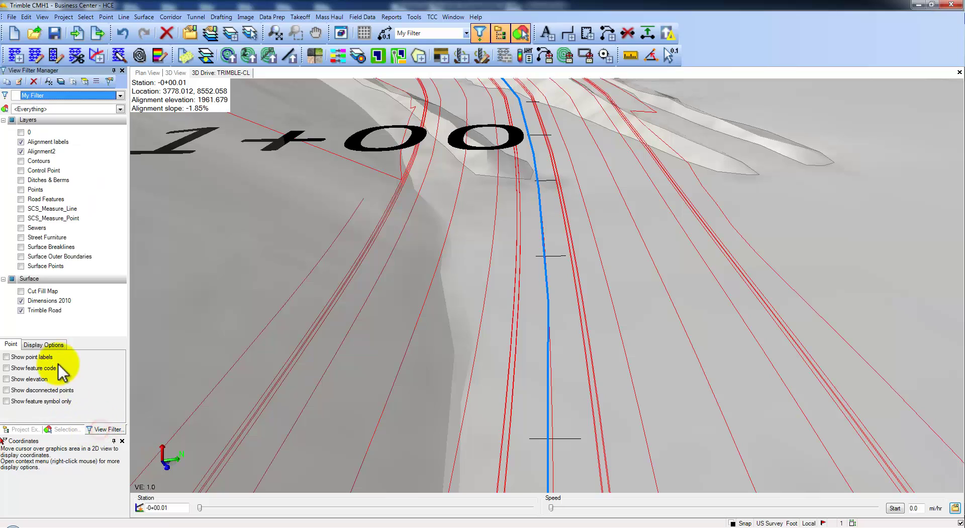
left_click(21, 291)
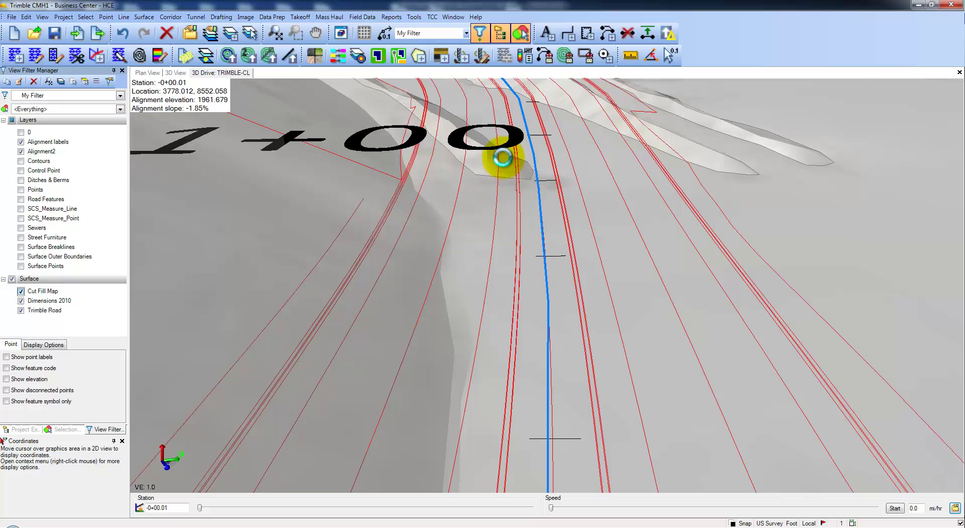
left_click_drag(503, 158, 506, 262)
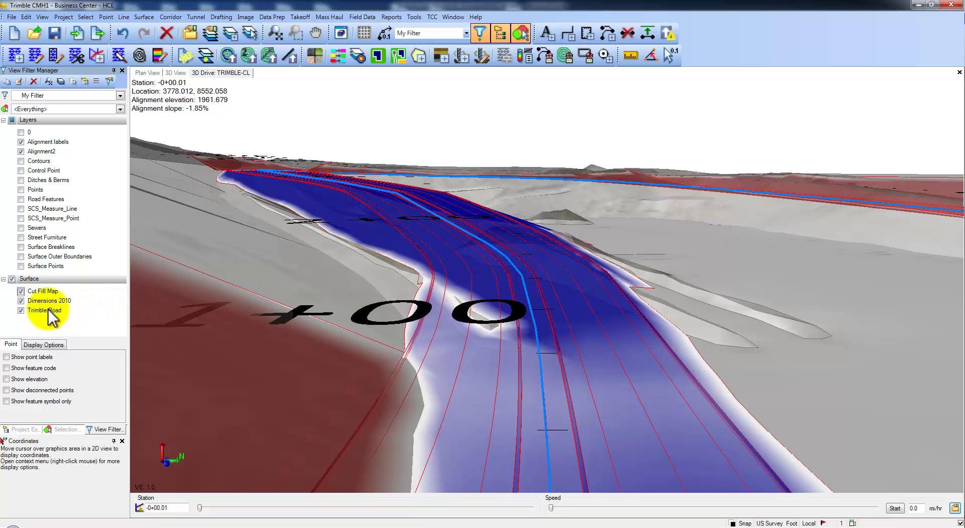
Step: Review the Cut Fill Map layer's properties, then close them
right_click(43, 293)
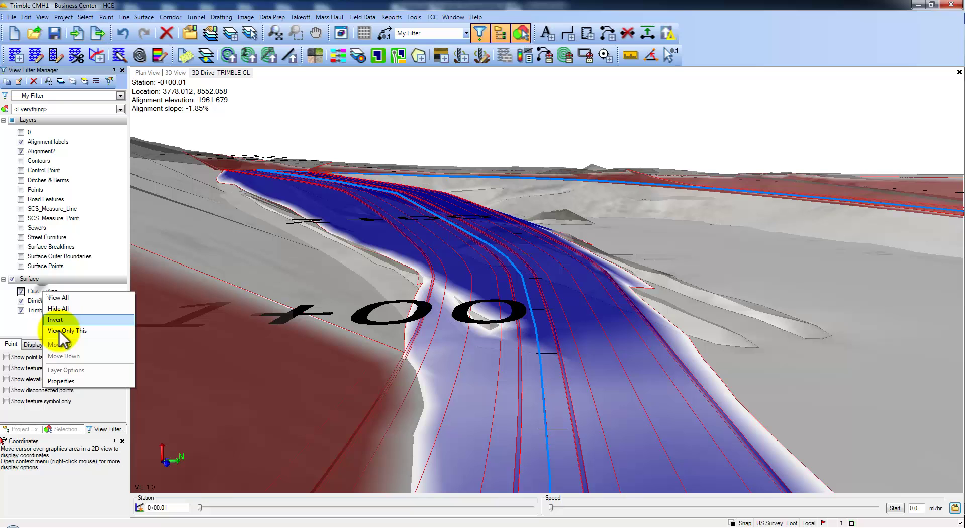
left_click(65, 381)
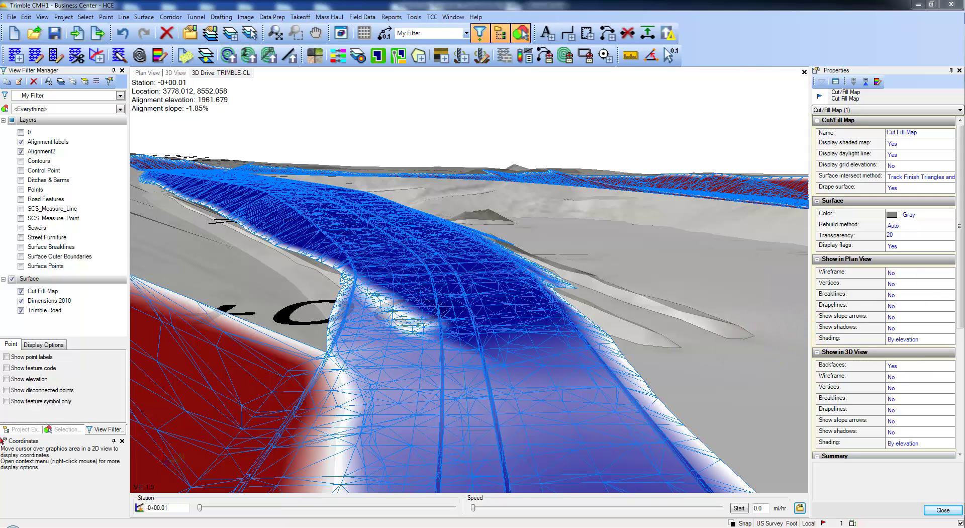
left_click(942, 509)
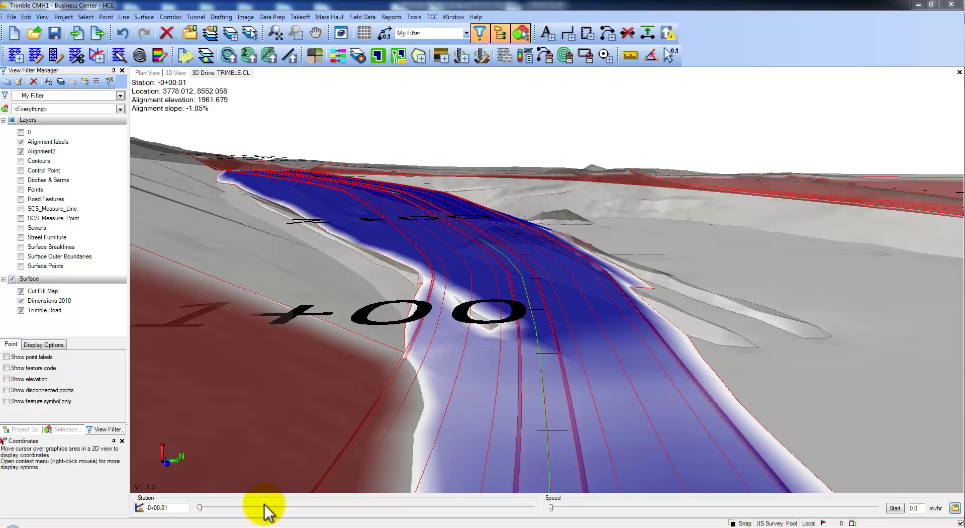
Step: Drag the station slider to drive along TRIMBLE-CL to station 31+69.51
left_click_drag(201, 508, 462, 509)
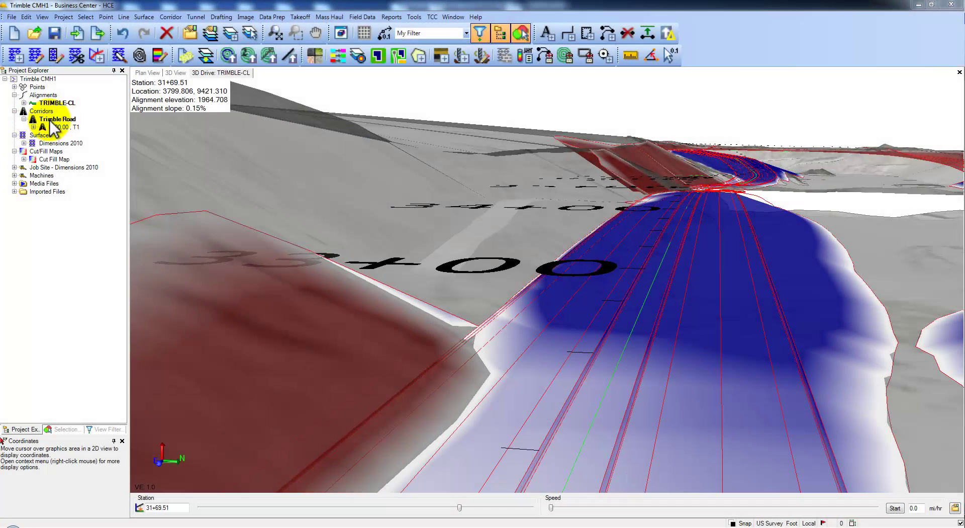
Step: Open the Trimble Road template 0+00.00, T1 for editing
left_click(72, 128)
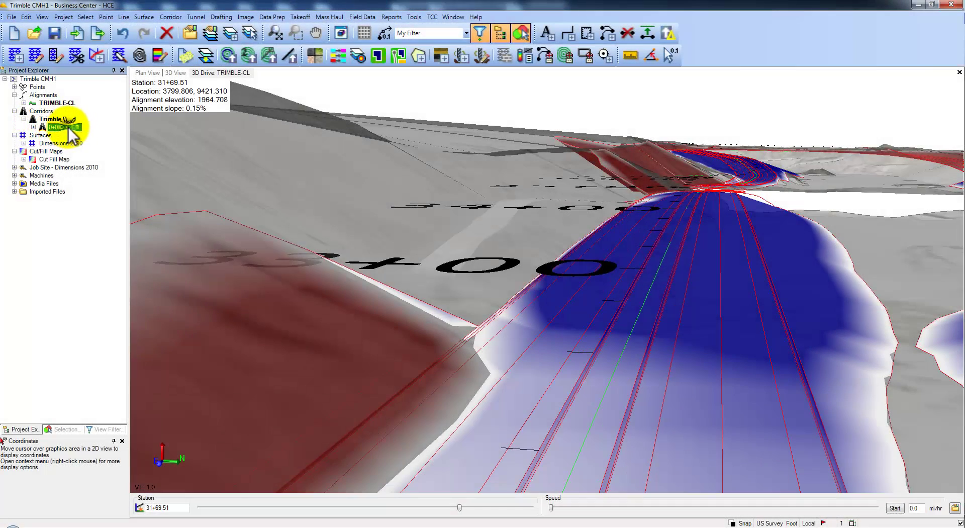
right_click(69, 127)
left_click(78, 145)
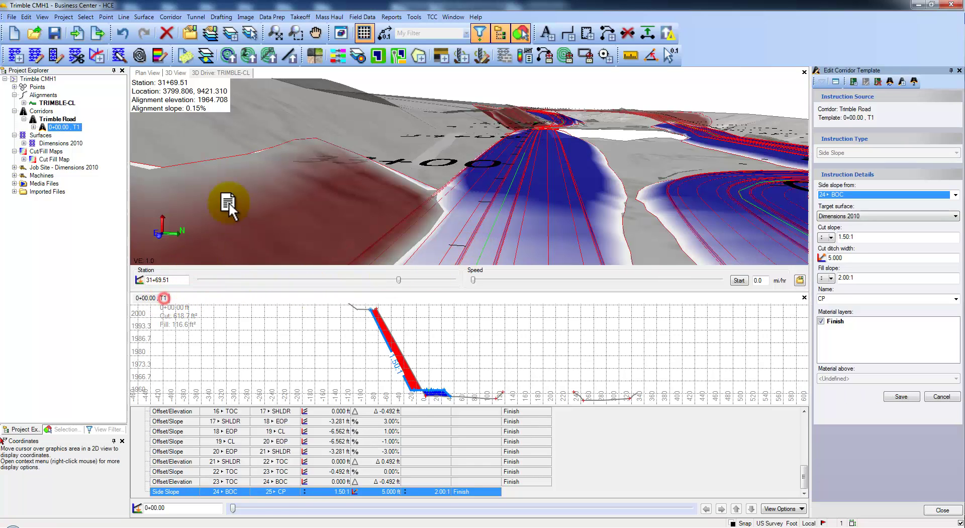
Step: Dock the template cross-section in the main view and zoom in on its cut and fill
left_click_drag(273, 75, 272, 75)
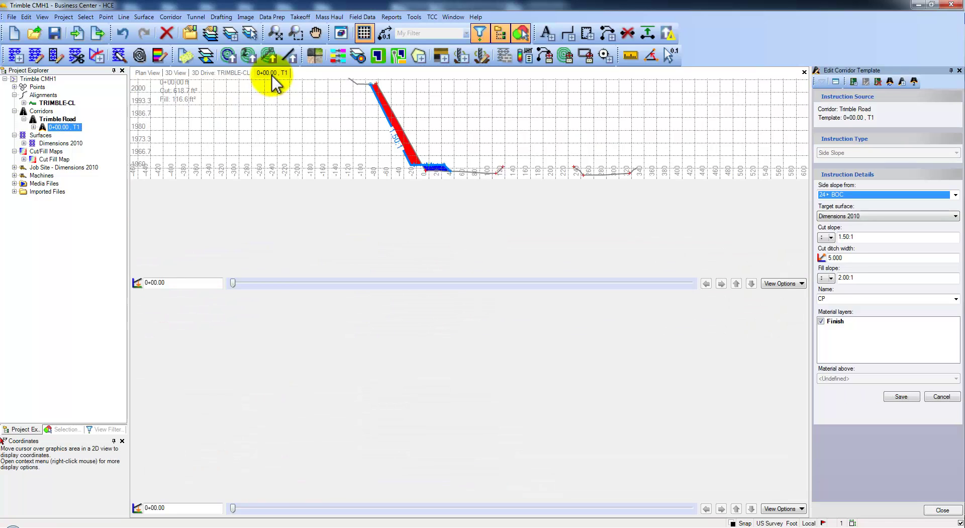
middle_click_drag(460, 170, 404, 190)
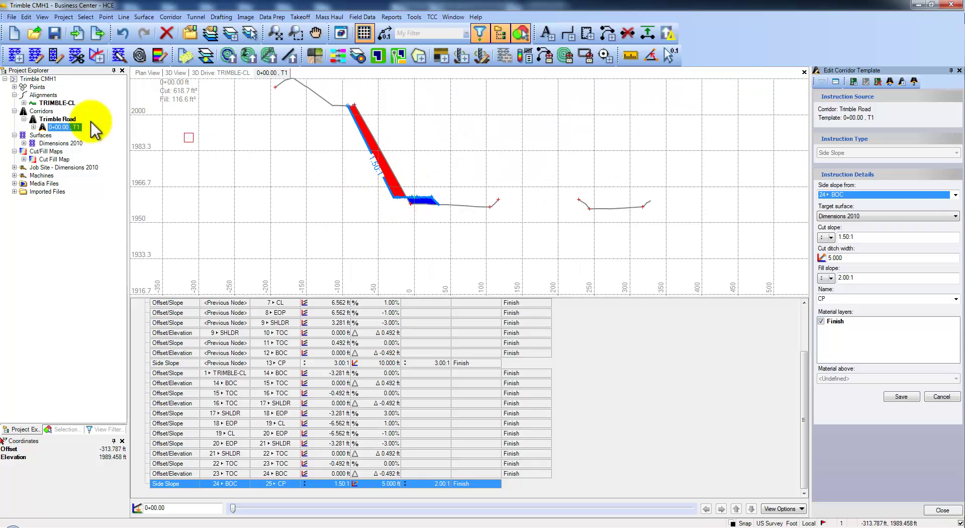
left_click(415, 204)
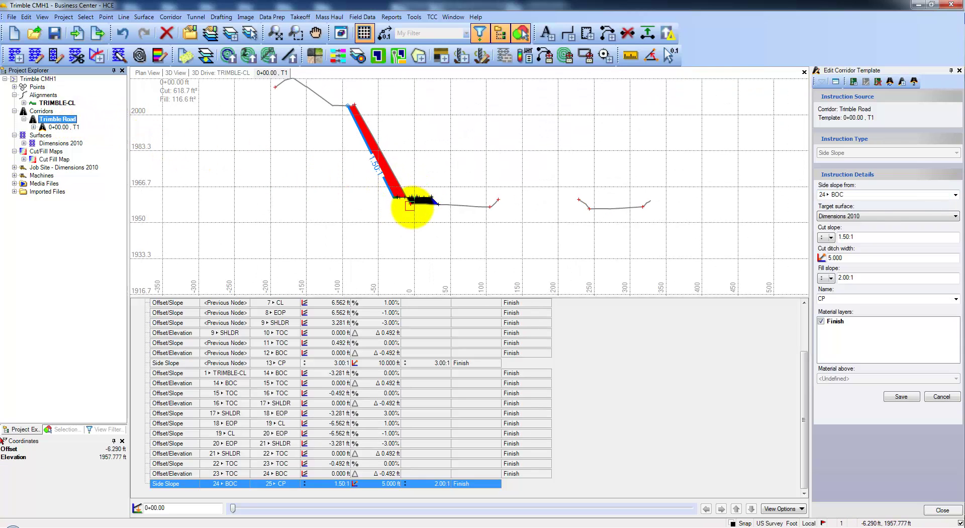
scroll(404, 201, "up", 3)
scroll(406, 198, "up", 3)
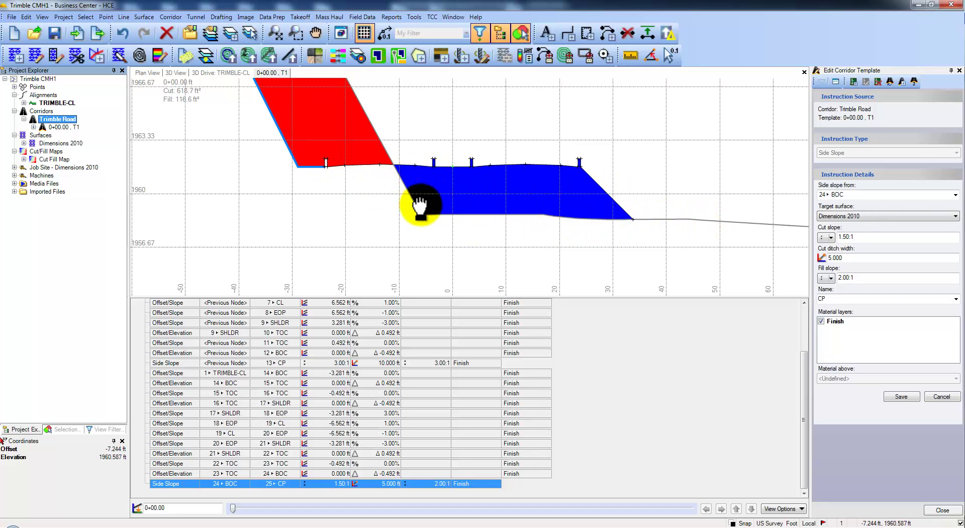
Step: Zoom out and move the cross-section to station 2+35.08, showing 776.8 ft² fill
scroll(420, 203, "down", 2)
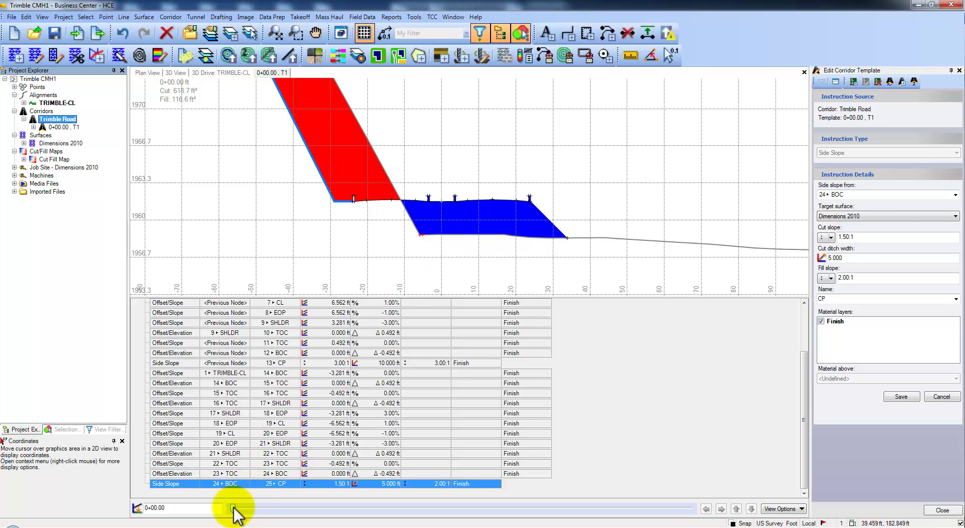
left_click_drag(233, 508, 259, 513)
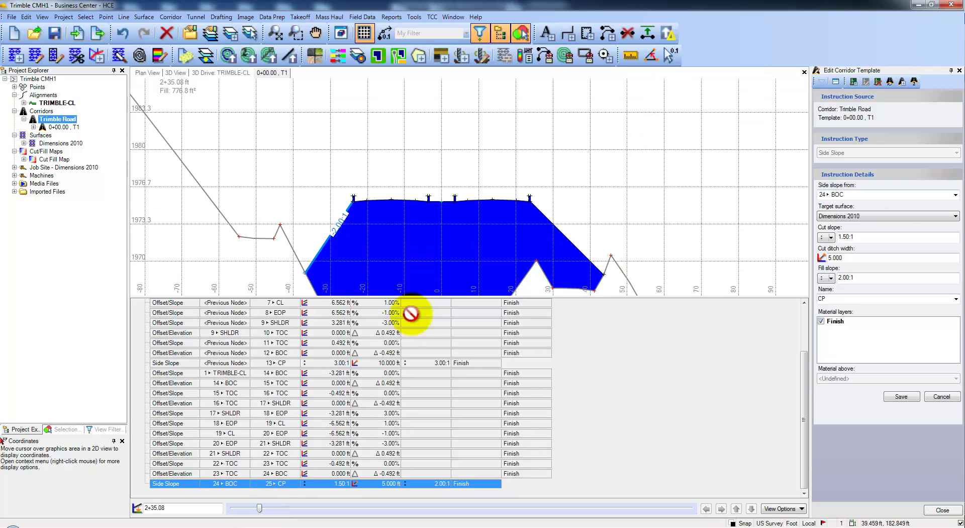